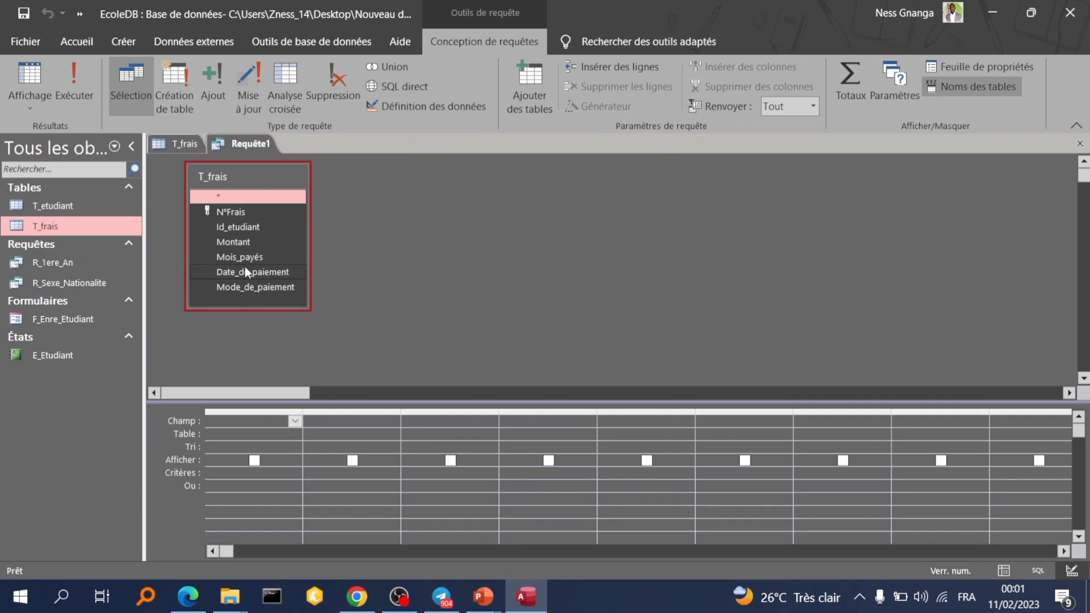
Add the T_frais fields N°Frais, Id_etudiant, Montant, Mois_payés, Date_de_paiement and Mode_de_paiement to the query grid
{"action": "double_click", "coordinate": [237, 211]}
{"action": "left_click", "coordinate": [235, 226]}
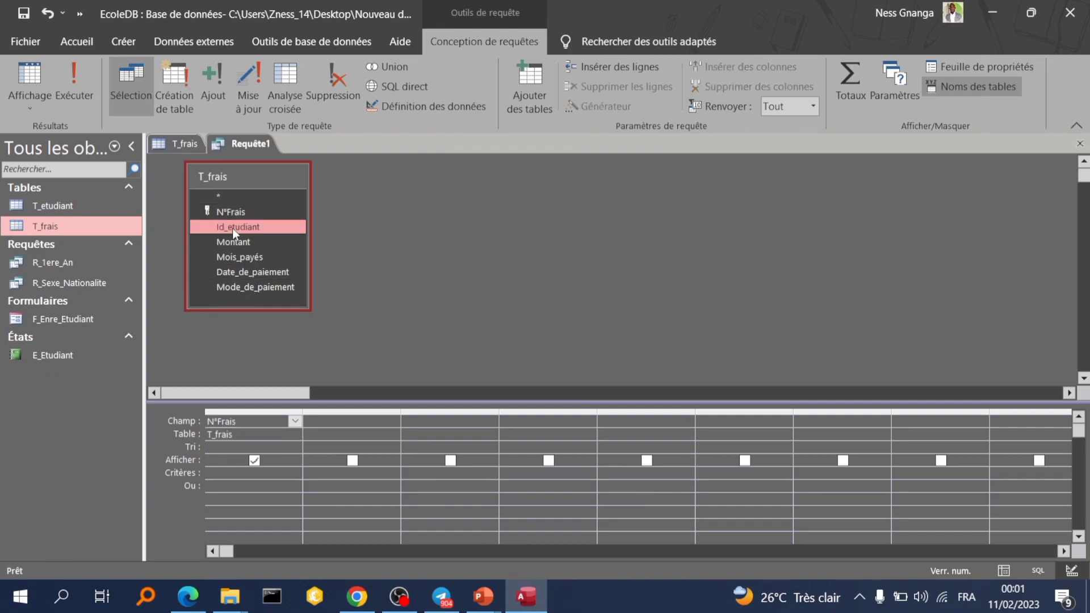
{"action": "double_click", "coordinate": [232, 228]}
{"action": "double_click", "coordinate": [228, 238]}
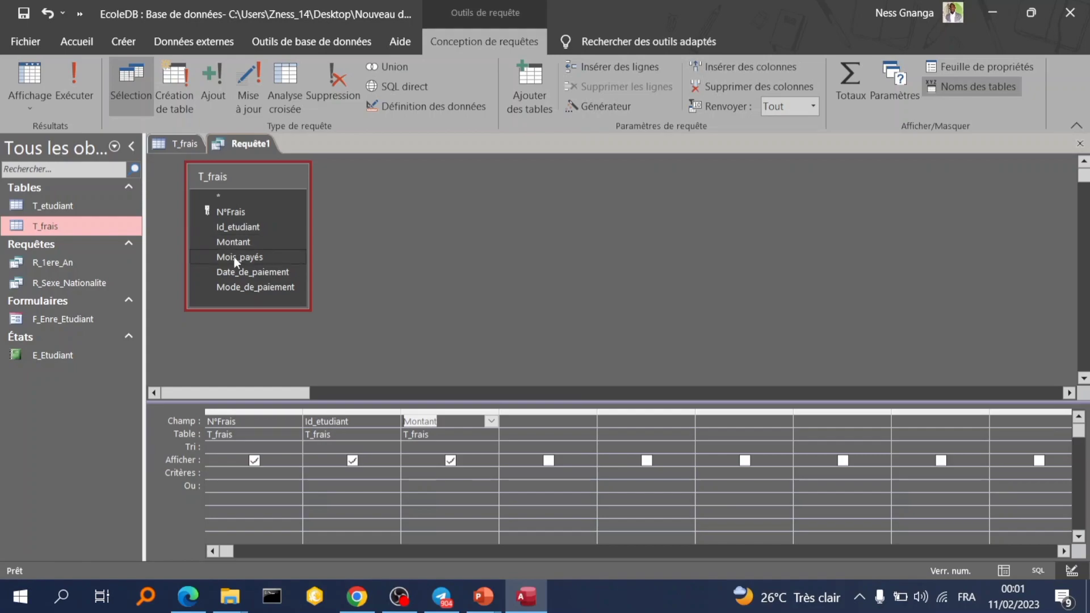
{"action": "double_click", "coordinate": [227, 257]}
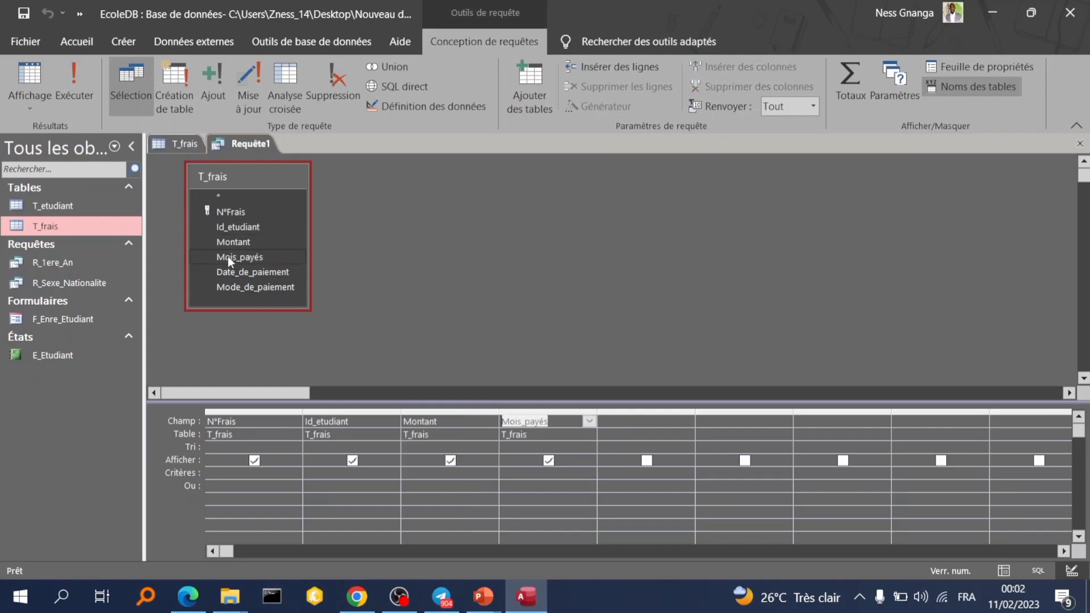
{"action": "double_click", "coordinate": [227, 272]}
{"action": "double_click", "coordinate": [227, 287]}
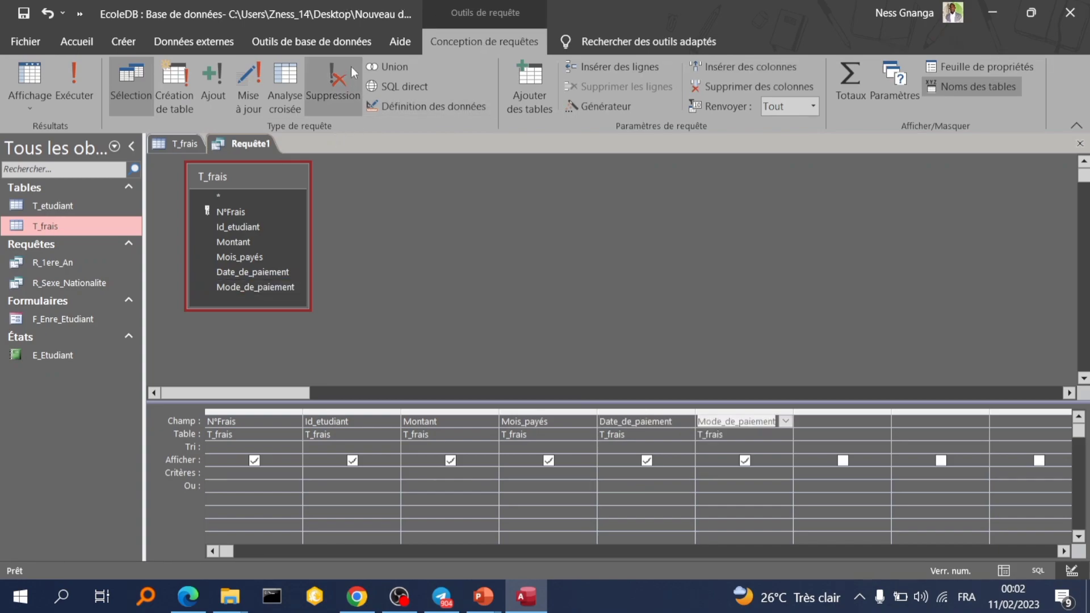
Add the T_etudiant table to the query and move it farther away from T_frais
{"action": "left_click", "coordinate": [529, 86]}
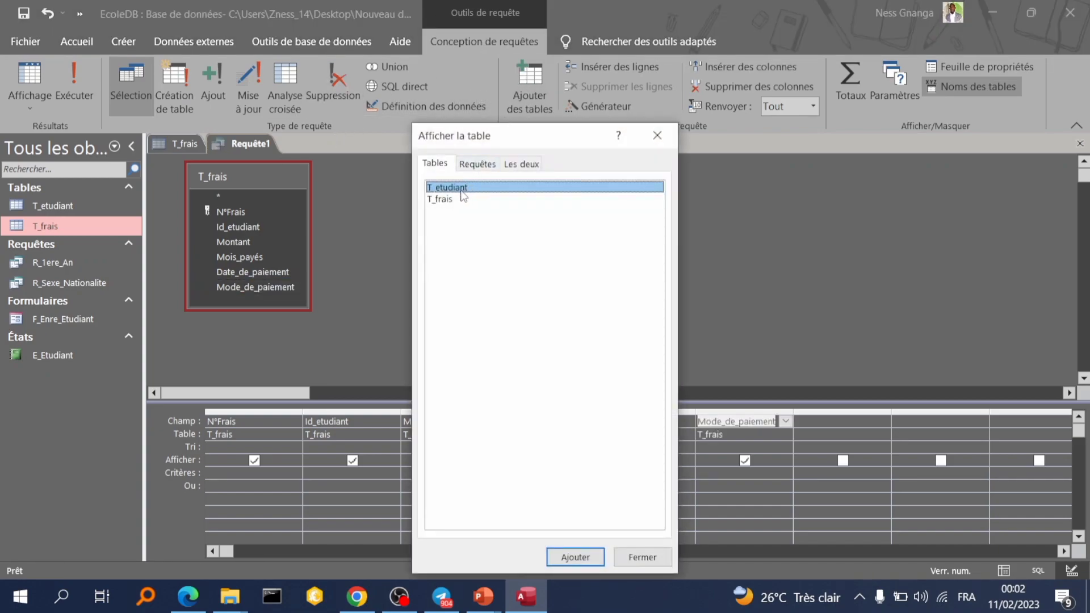
{"action": "left_click", "coordinate": [576, 557]}
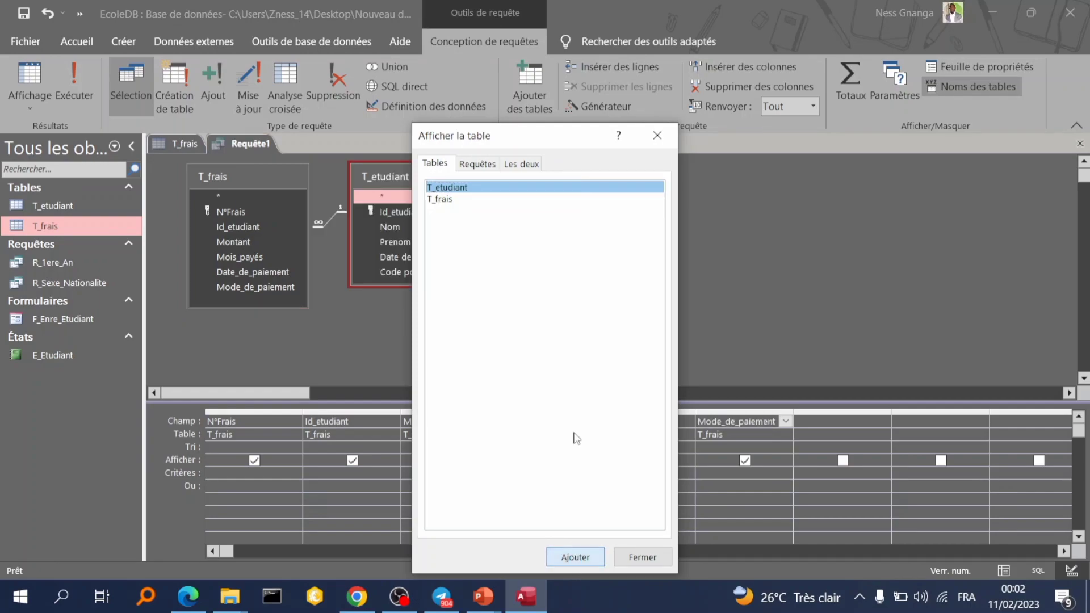
{"action": "left_click", "coordinate": [657, 136]}
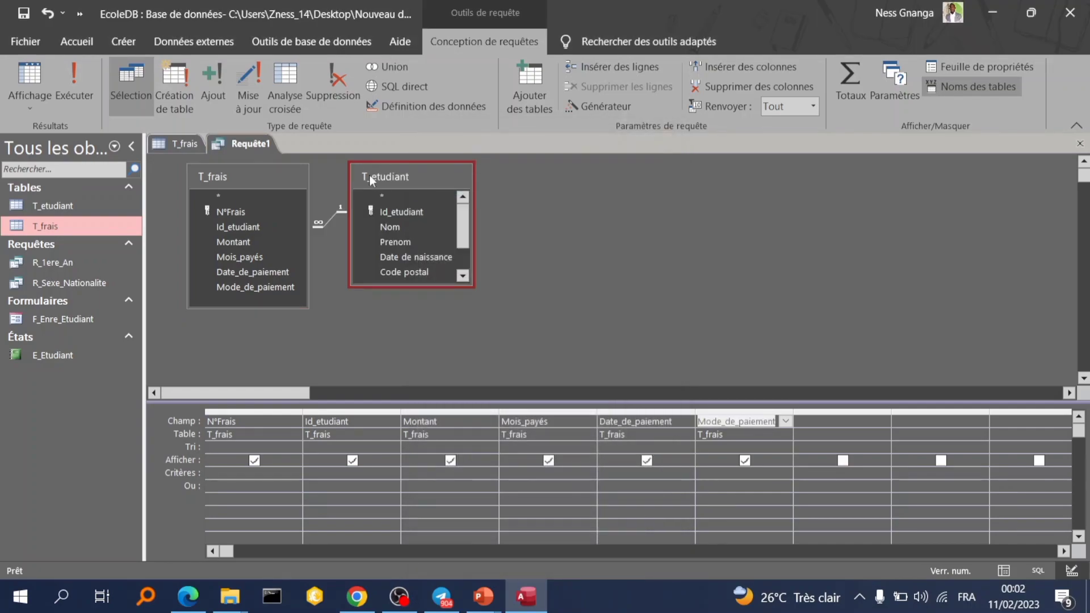
{"action": "left_click_drag", "start_coordinate": [369, 175], "coordinate": [445, 216]}
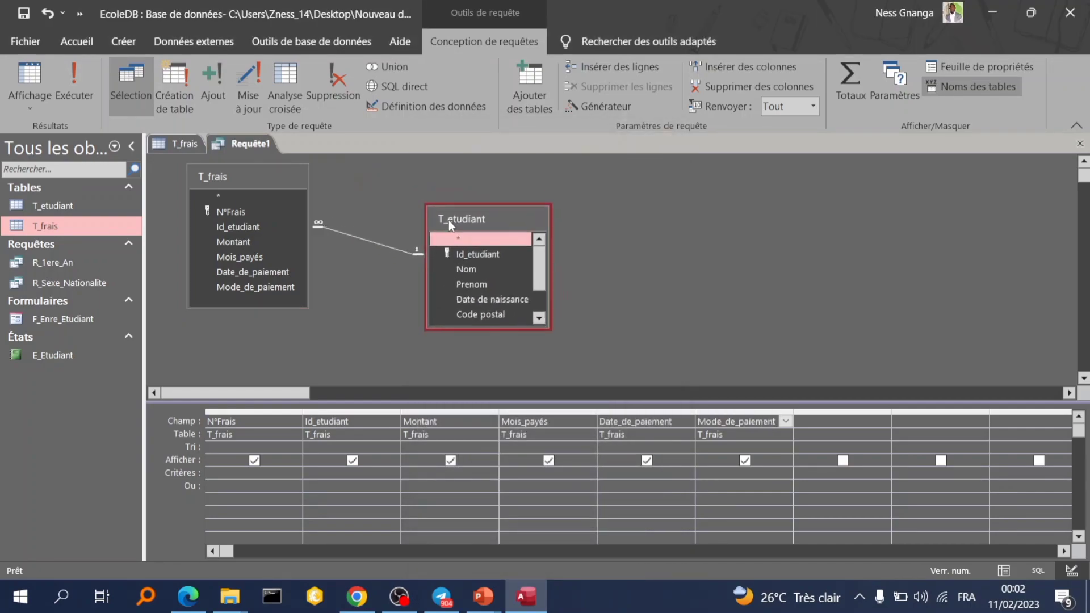
Add the Nom and Prenom fields from T_etudiant and place both columns between Id_etudiant and Montant
{"action": "double_click", "coordinate": [464, 268]}
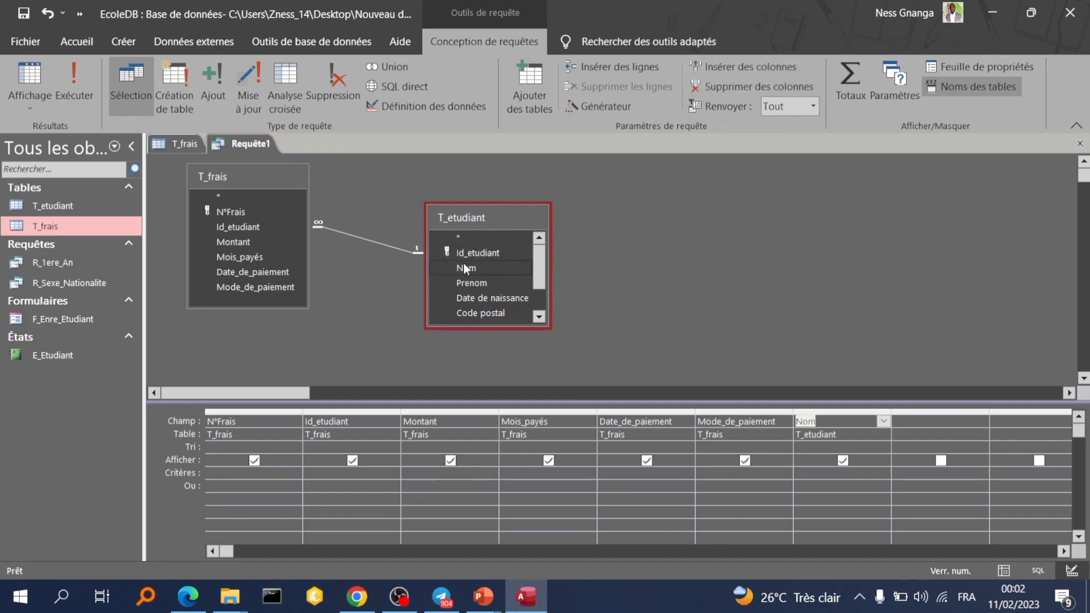
{"action": "double_click", "coordinate": [464, 284]}
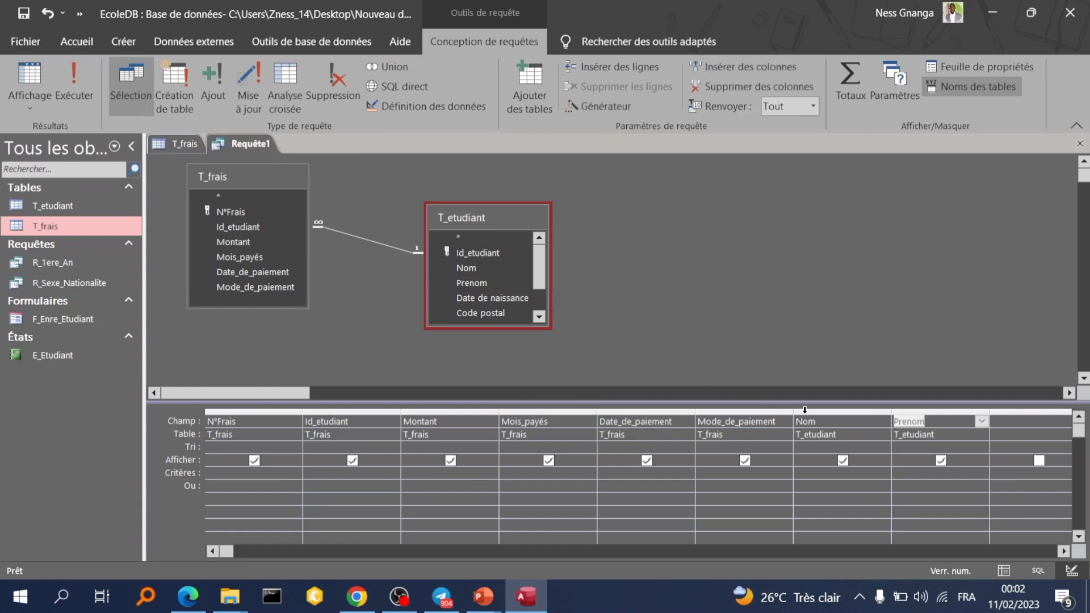
{"action": "left_click_drag", "start_coordinate": [811, 409], "coordinate": [405, 425]}
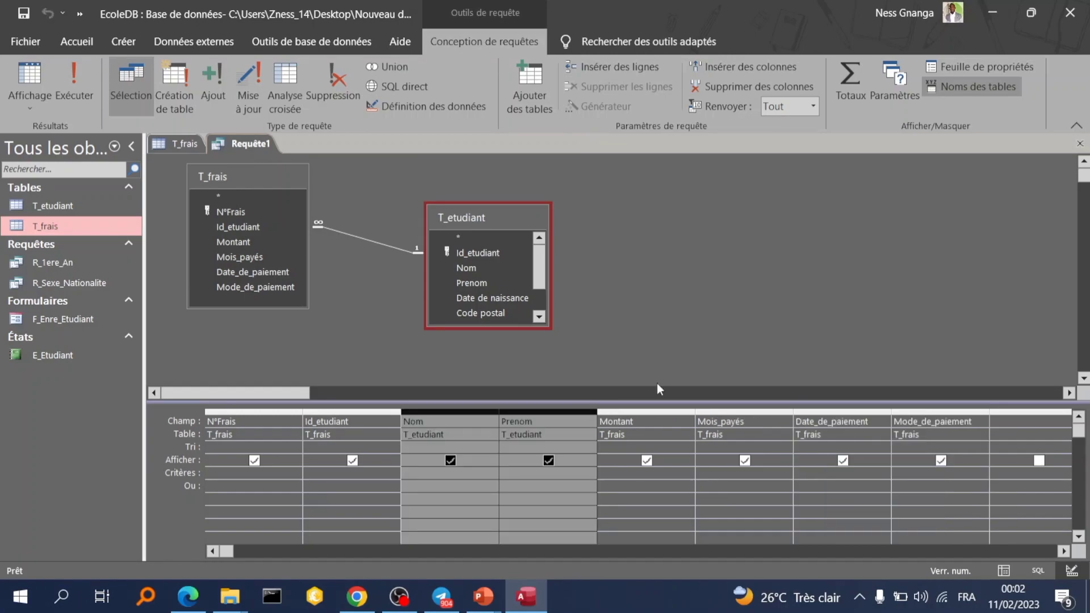
{"action": "left_click", "coordinate": [670, 375]}
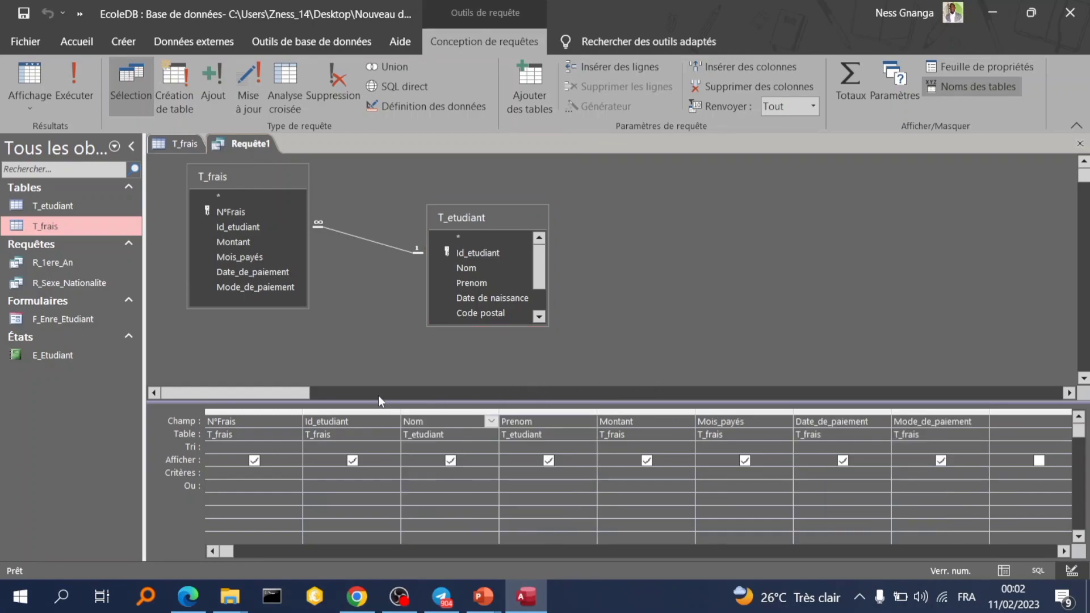
Enter the parameter prompt [saisissez un numero de facture] as the criterion for the N°Frais field
{"action": "left_click", "coordinate": [252, 473]}
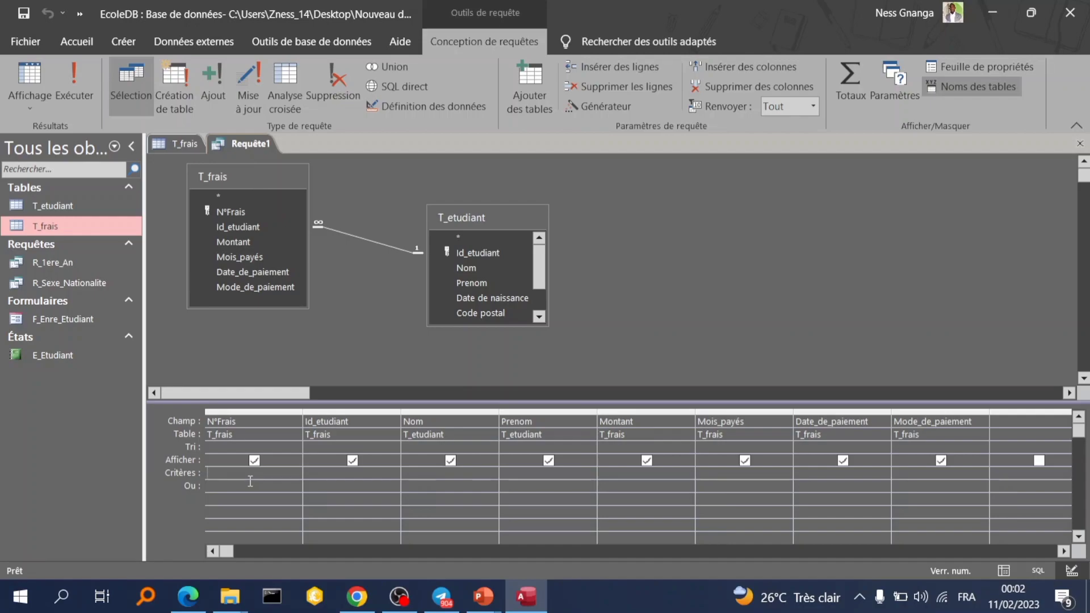
{"action": "type", "text": "["}
{"action": "type", "text": "sais"}
{"action": "type", "text": "issez "}
{"action": "type", "text": "un nume"}
{"action": "type", "text": "ro de fa"}
{"action": "type", "text": "cture"}
{"action": "type", "text": "@"}
{"action": "key", "text": "BackSpace"}
{"action": "type", "text": "]"}
{"action": "key", "text": "Home"}
Save the query under the name R_Frais and close it
{"action": "key", "text": "ctrl+s"}
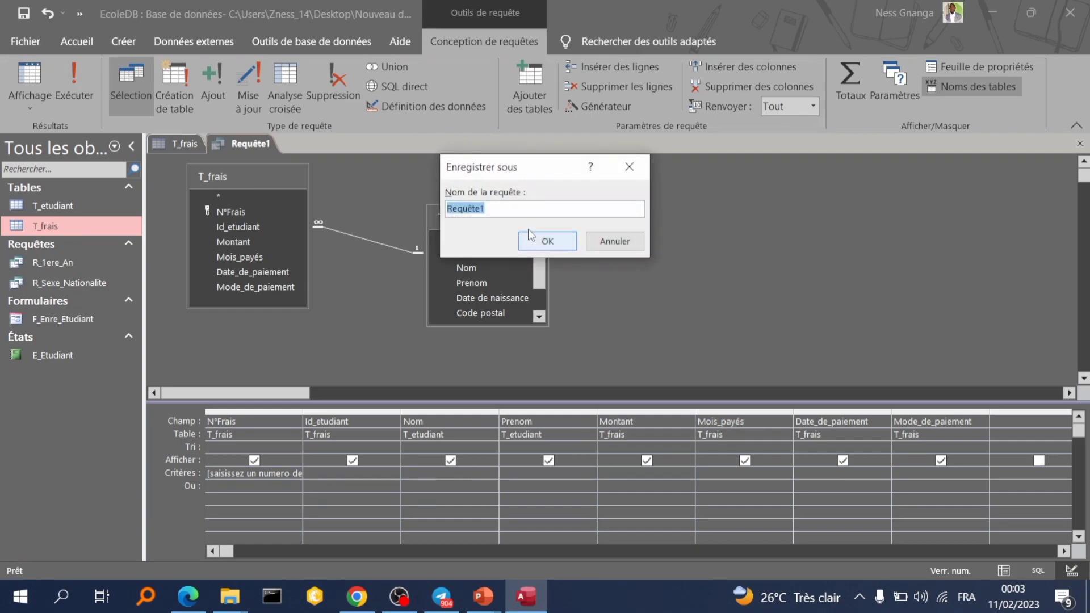
{"action": "left_click", "coordinate": [529, 212]}
{"action": "key", "text": "BackSpace"}
{"action": "key", "text": "BackSpace"}
{"action": "key", "text": "BackSpace"}
{"action": "key", "text": "BackSpace"}
{"action": "key", "text": "BackSpace"}
{"action": "key", "text": "BackSpace"}
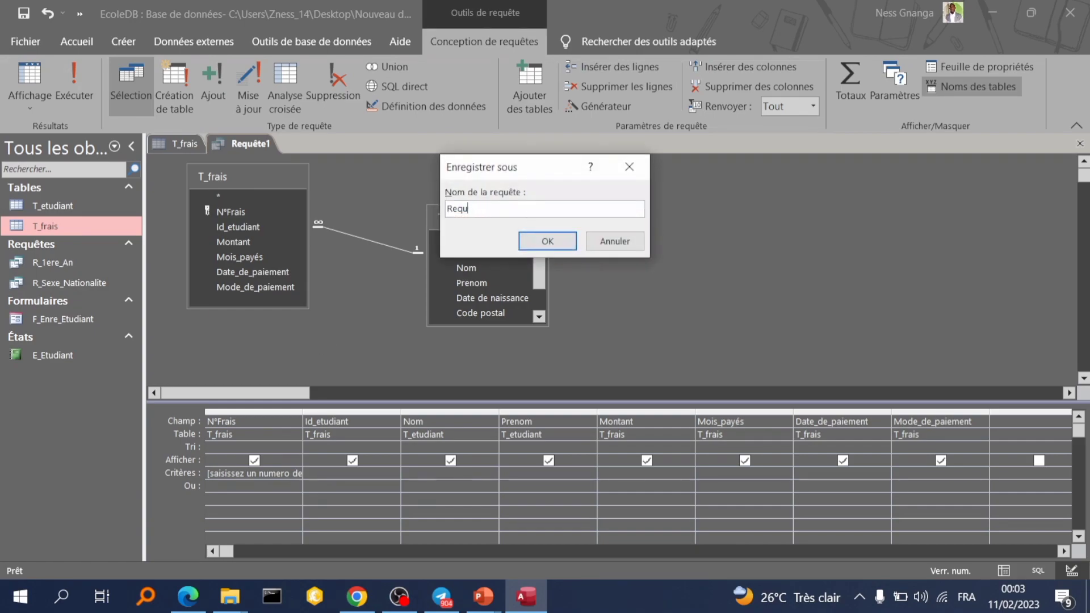
{"action": "key", "text": "BackSpace"}
{"action": "type", "text": "-"}
{"action": "type", "text": "_"}
{"action": "type", "text": "Frais"}
{"action": "left_click", "coordinate": [573, 242]}
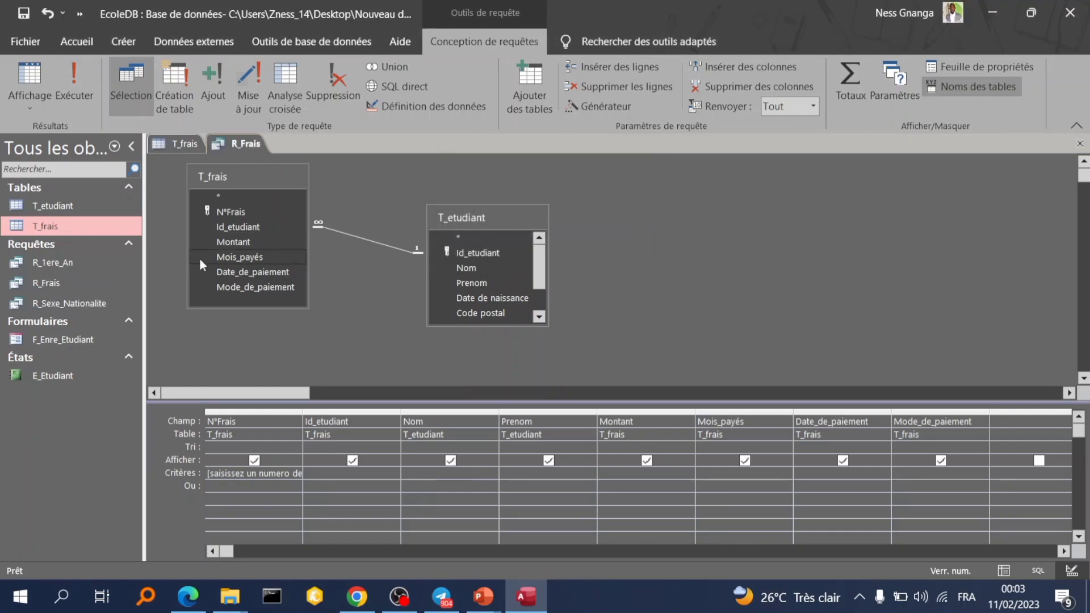
{"action": "left_click", "coordinate": [1080, 143]}
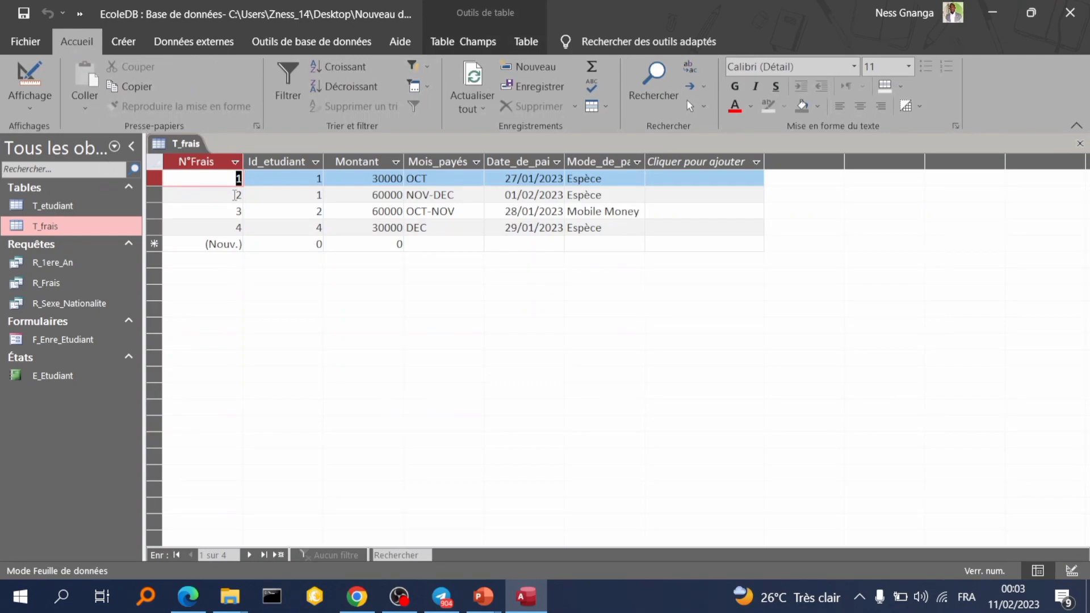
Run the R_Frais query with the parameter value 1, view its result and close it
{"action": "double_click", "coordinate": [39, 276]}
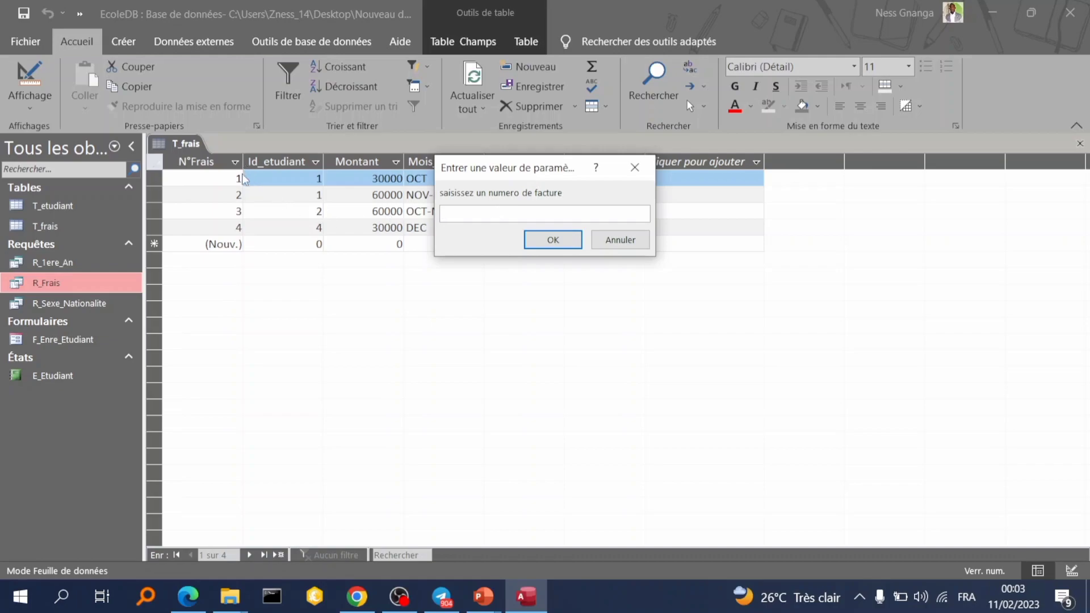
{"action": "key", "text": "Caps_Lock"}
{"action": "type", "text": "1"}
{"action": "left_click", "coordinate": [538, 240]}
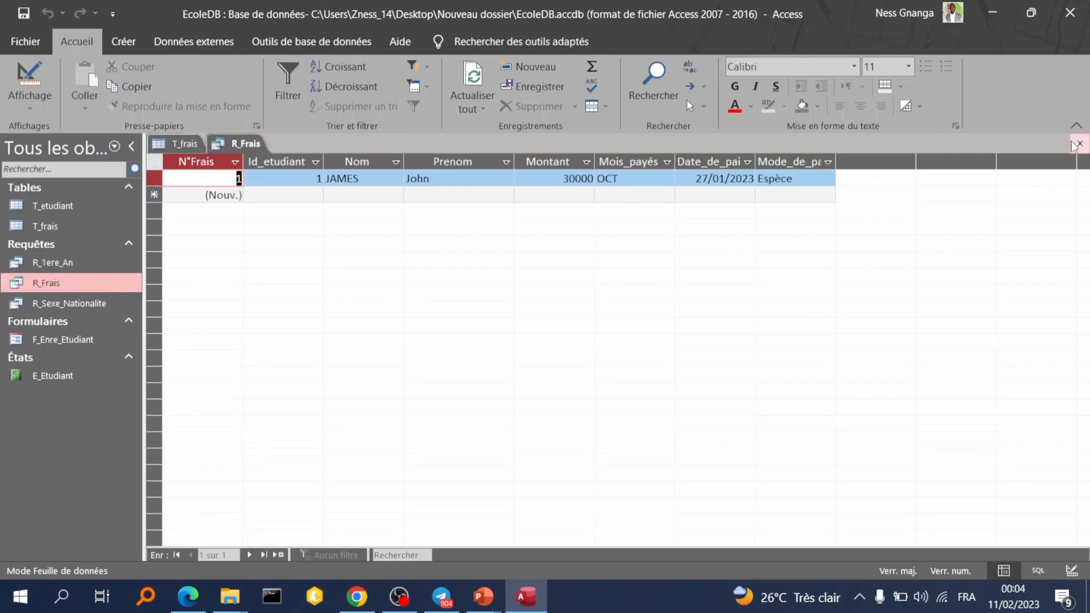
{"action": "left_click", "coordinate": [1079, 144]}
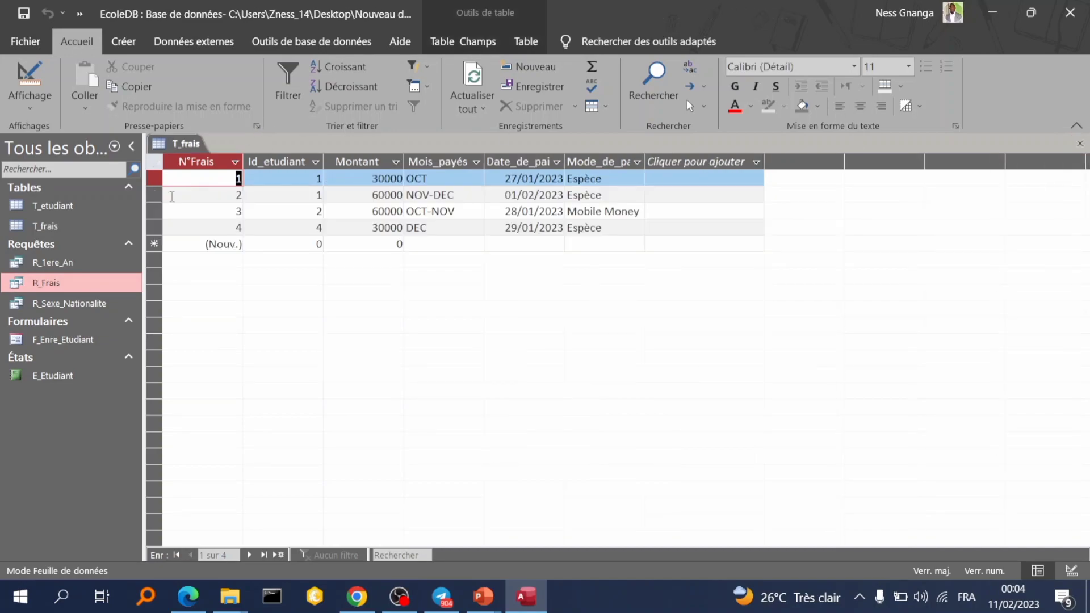
Run R_Frais with the parameter value 2, compare the result with the T_frais table, and close the query
{"action": "double_click", "coordinate": [88, 284]}
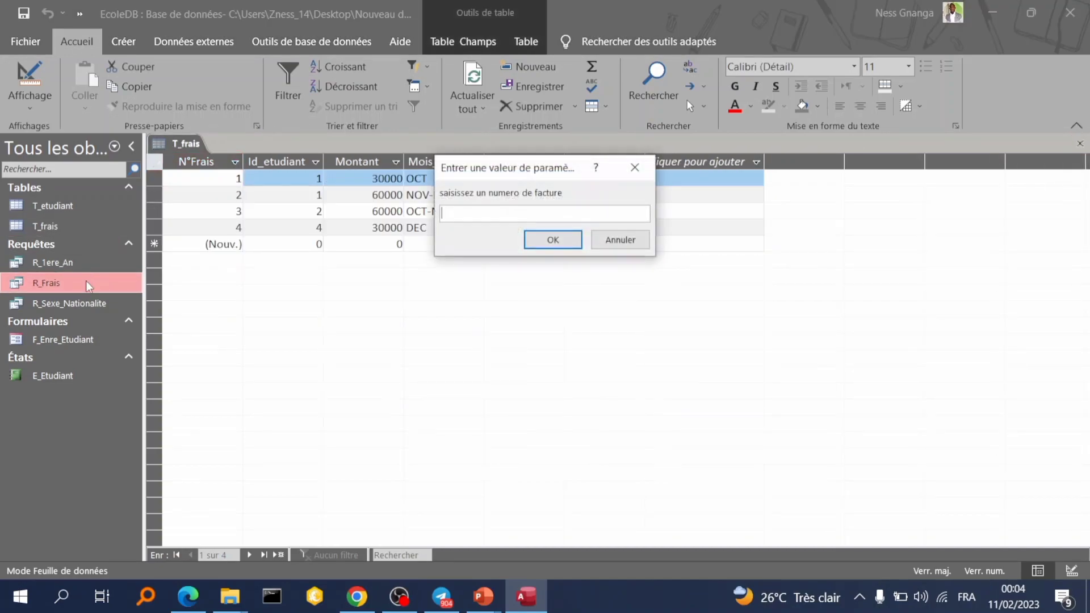
{"action": "type", "text": "2"}
{"action": "key", "text": "Return"}
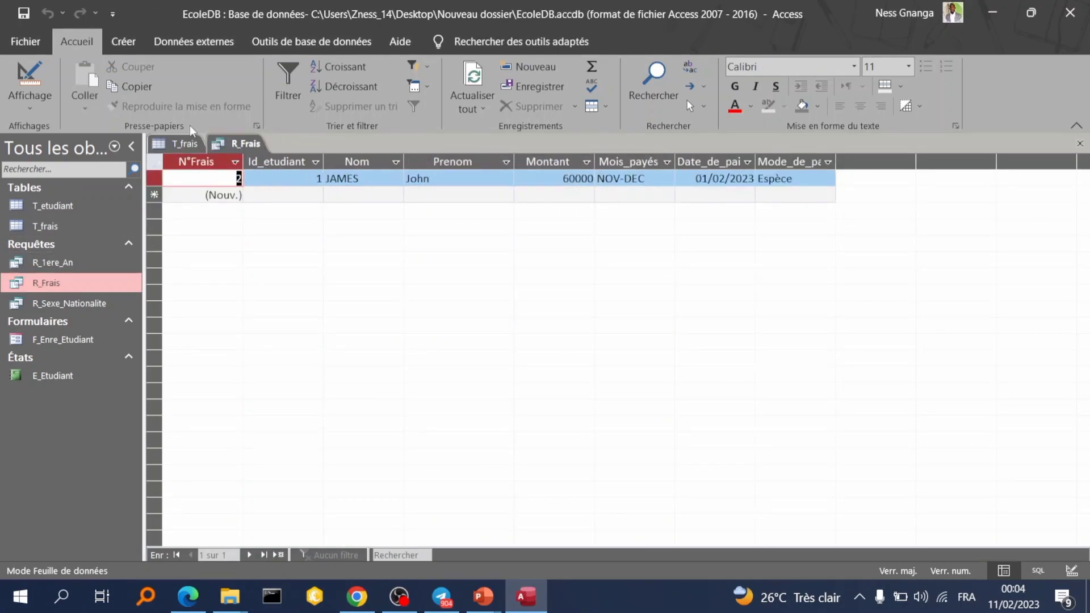
{"action": "left_click", "coordinate": [185, 146]}
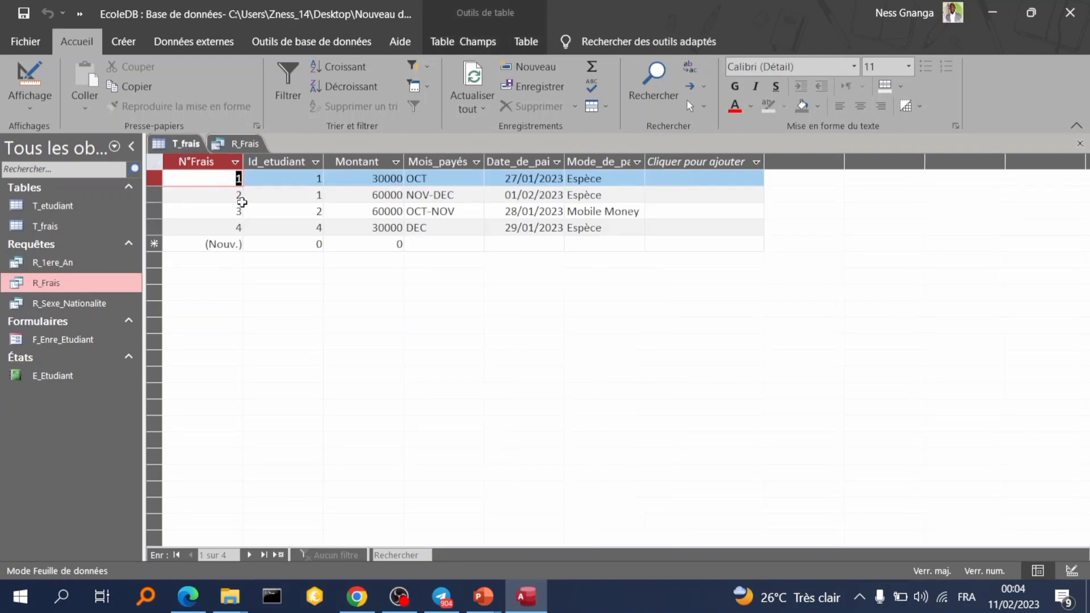
{"action": "left_click", "coordinate": [241, 144]}
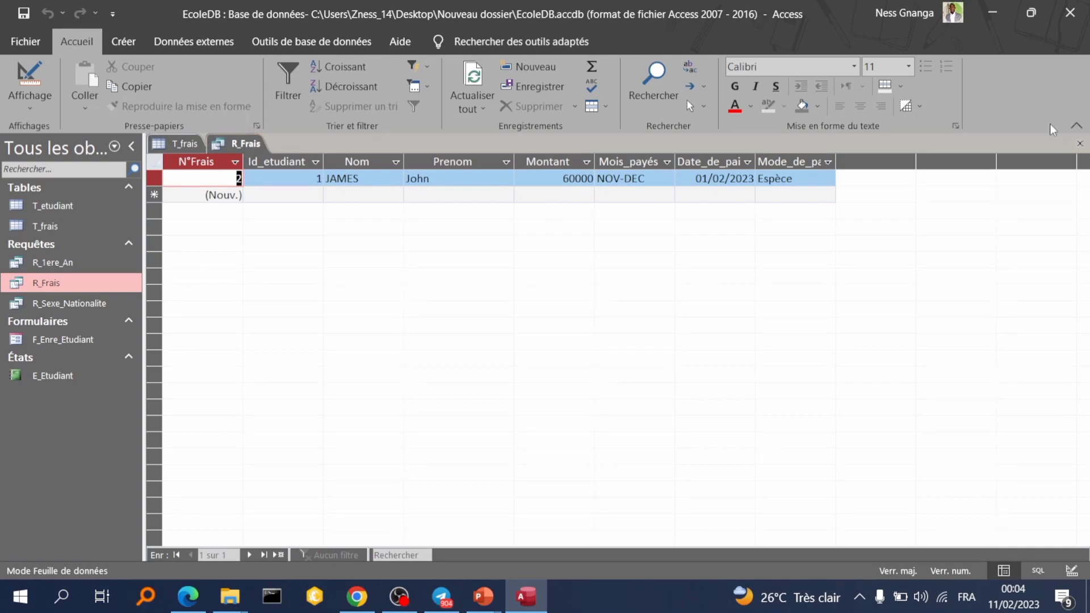
{"action": "left_click", "coordinate": [1081, 144]}
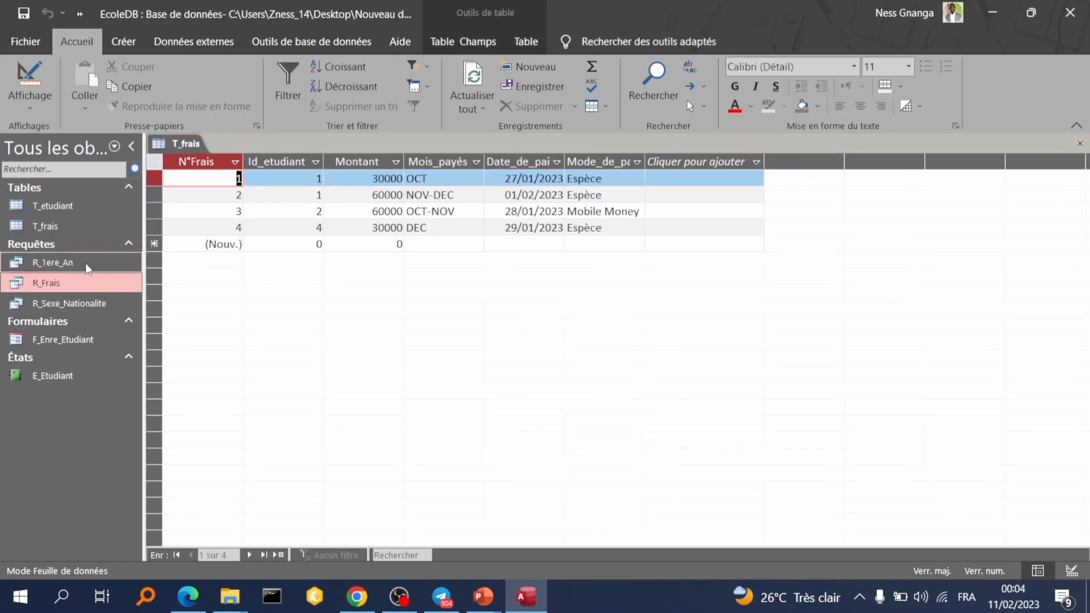
Run the R_Frais query with the parameter value 4
{"action": "double_click", "coordinate": [68, 283]}
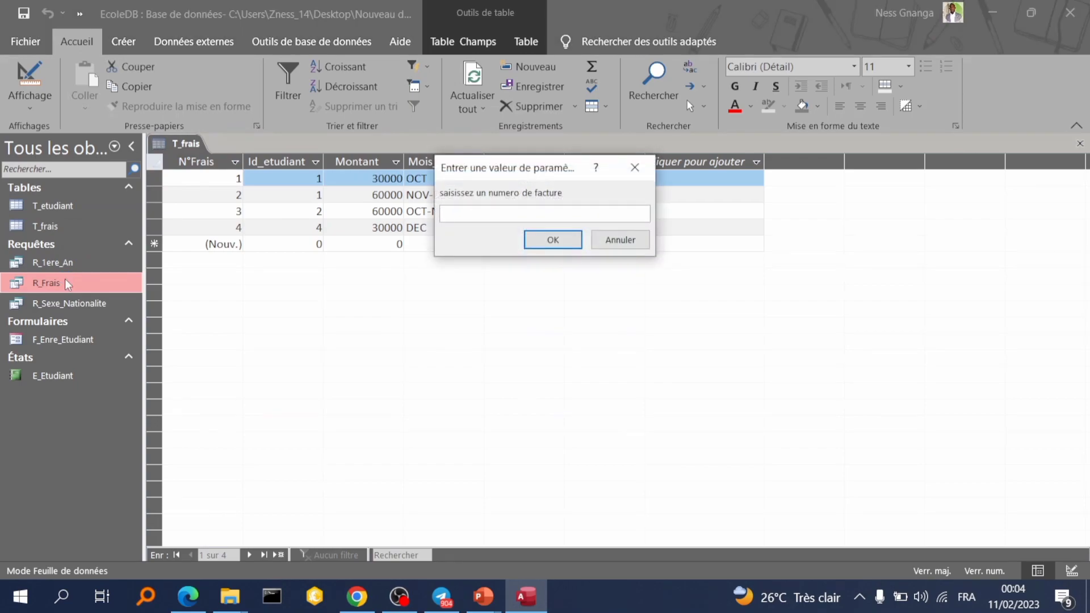
{"action": "type", "text": "4"}
{"action": "key", "text": "Return"}
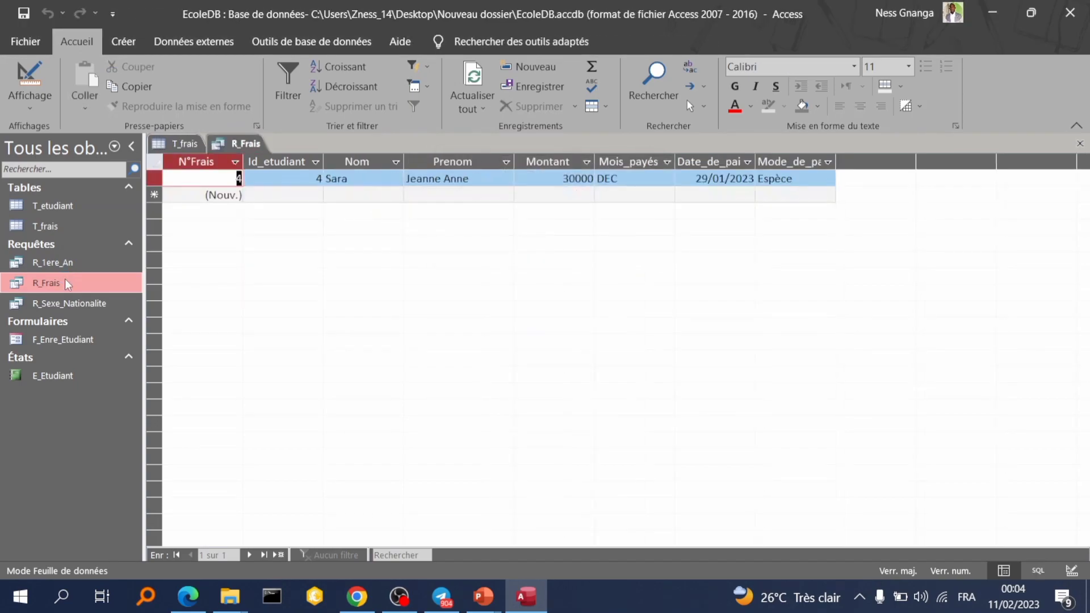